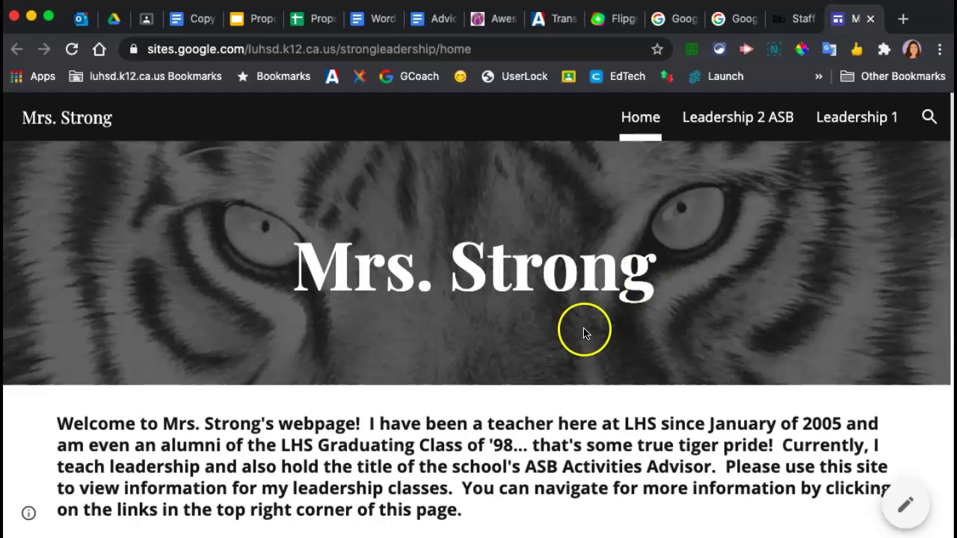
- Close the mail reply window and check the staff directory before returning to the teacher's site
scroll(540, 389, down, 4)
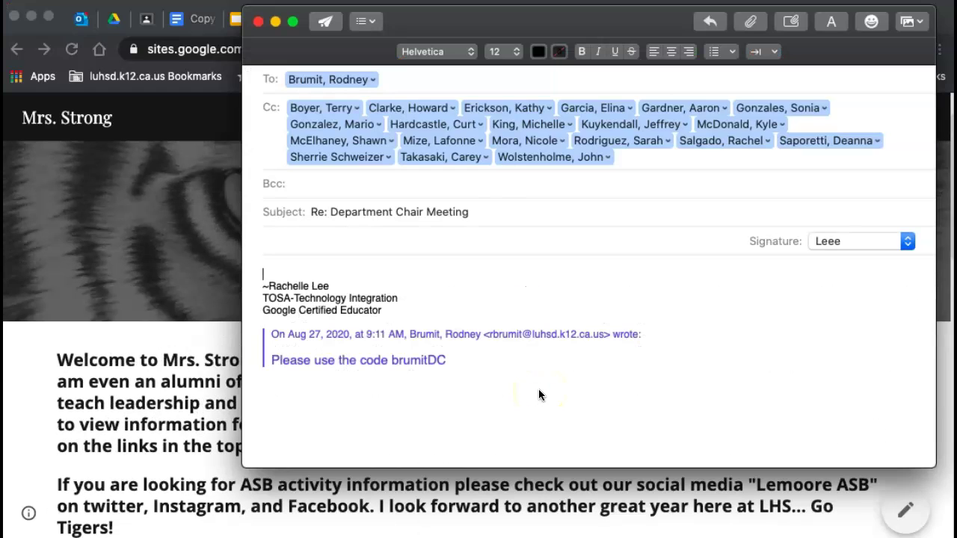
click(258, 21)
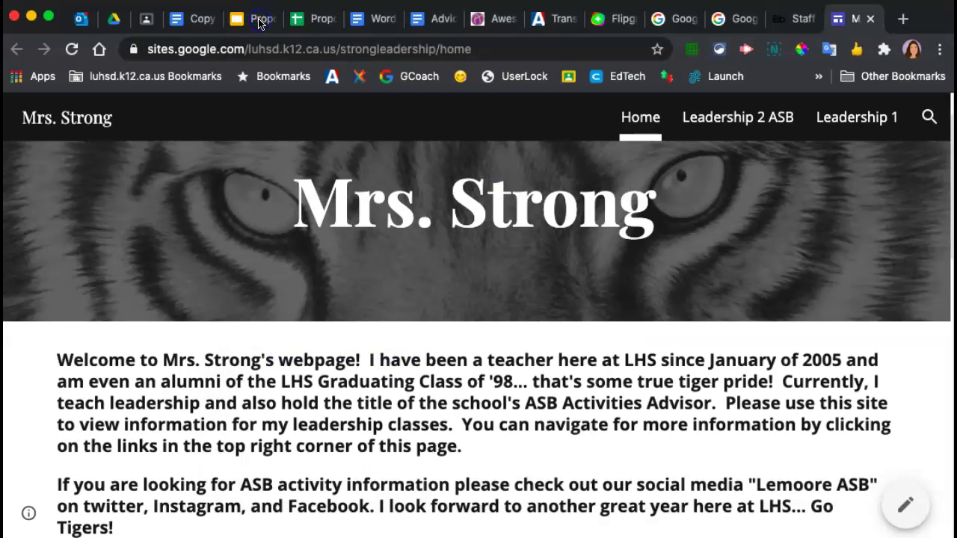
scroll(370, 225, up, 2)
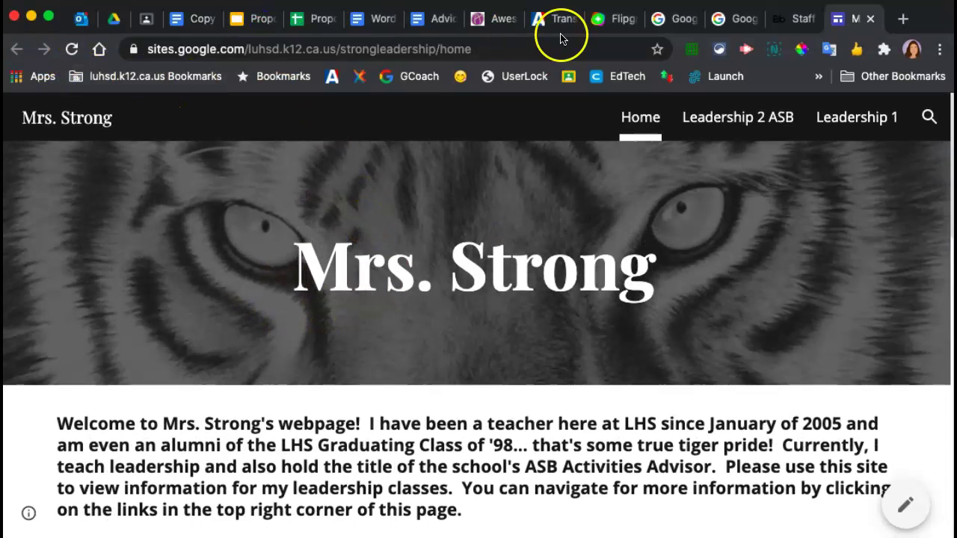
click(775, 21)
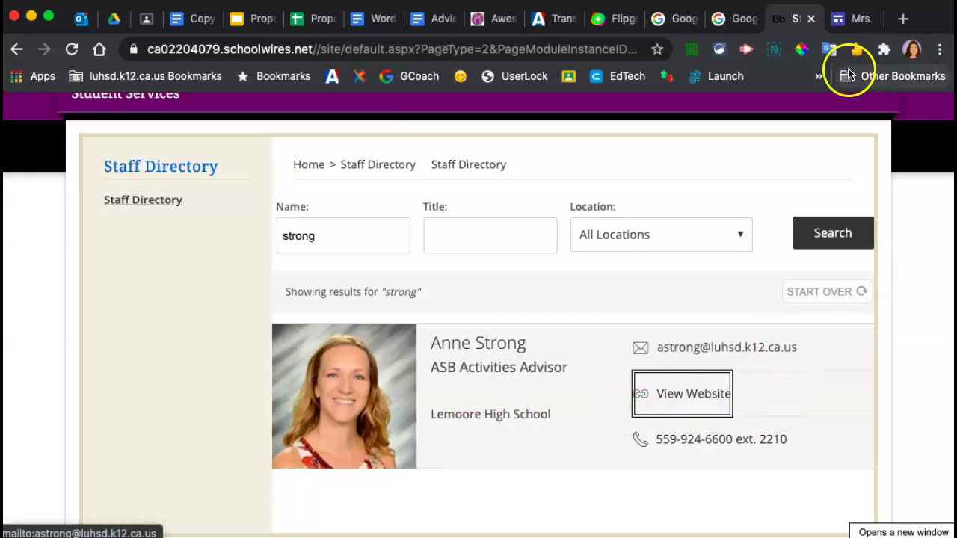
click(850, 16)
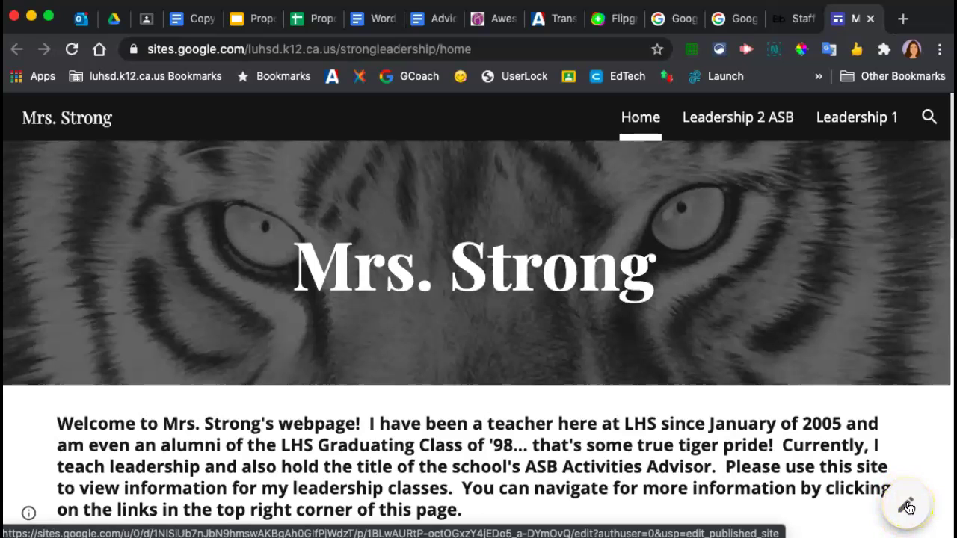
- Search Google Drive with the file type limited to Sites, then return to the teacher's site
click(107, 21)
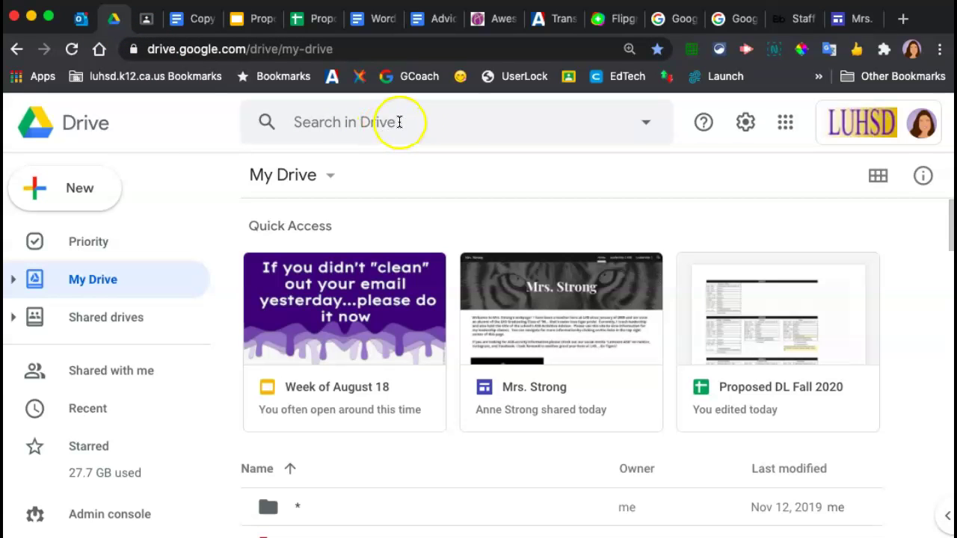
click(647, 124)
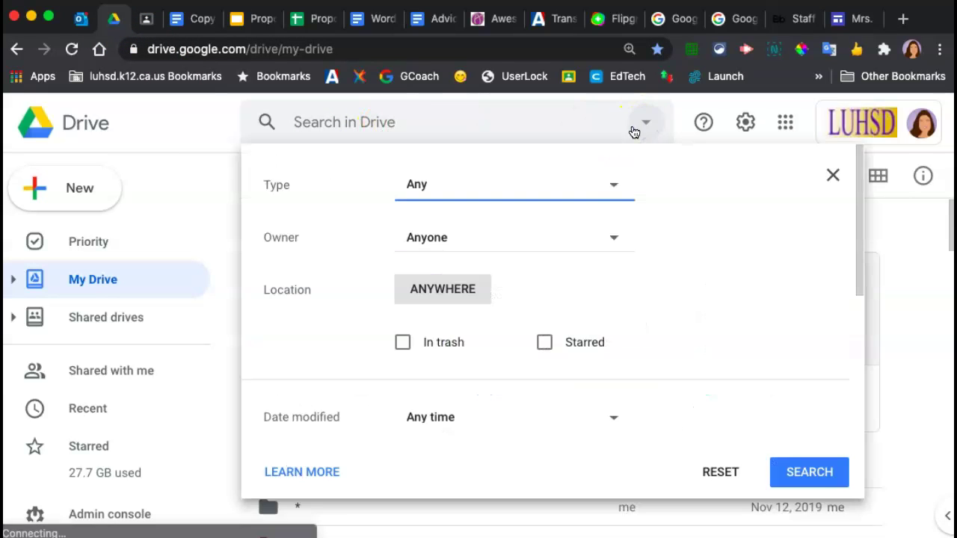
click(616, 184)
scroll(551, 428, down, 2)
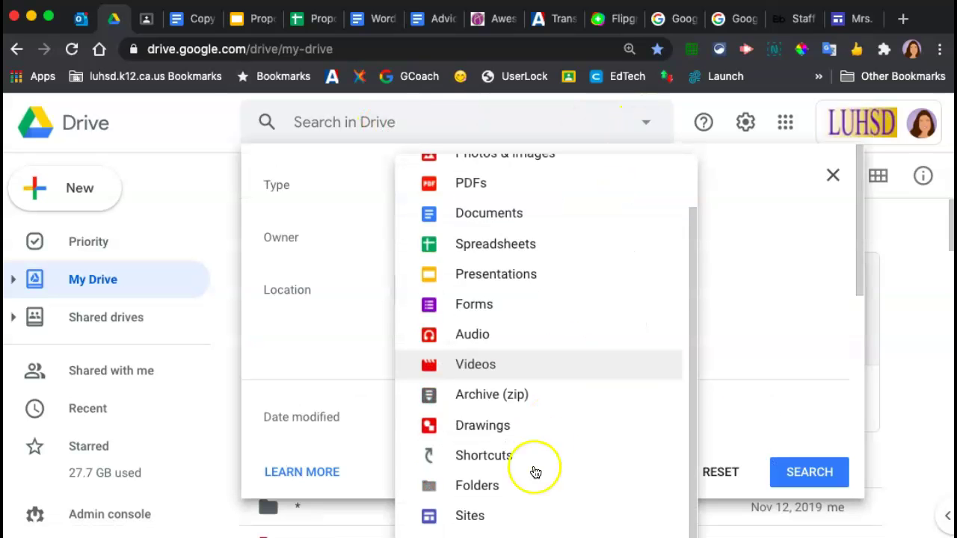
click(478, 517)
click(796, 479)
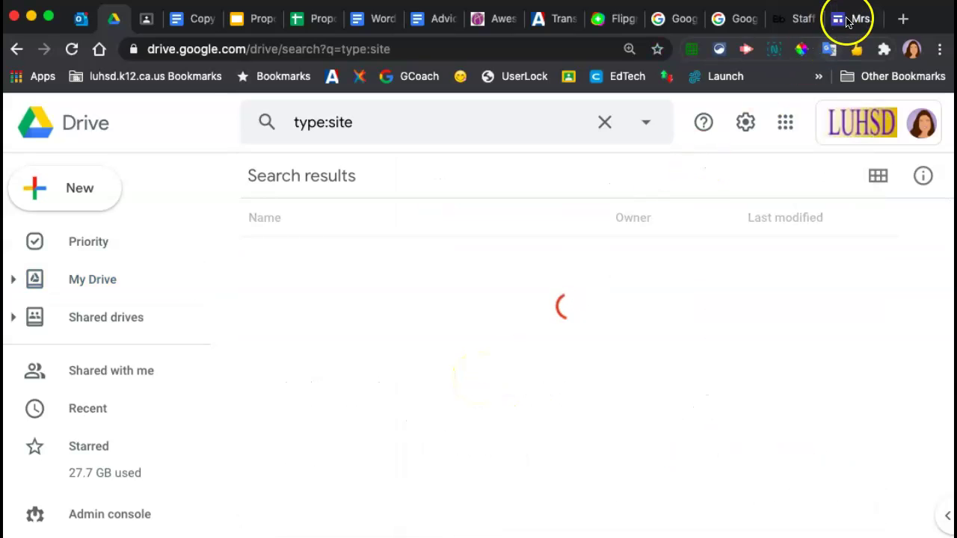
click(851, 19)
- In the editor, delete the Period 3 and Period 4 Google Classroom code lines from the schedule
click(907, 512)
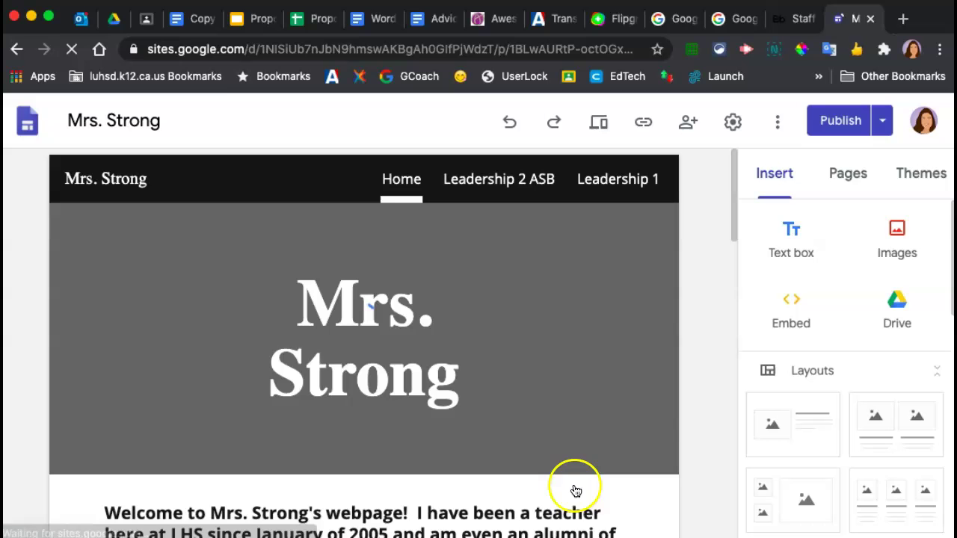
scroll(655, 457, down, 10)
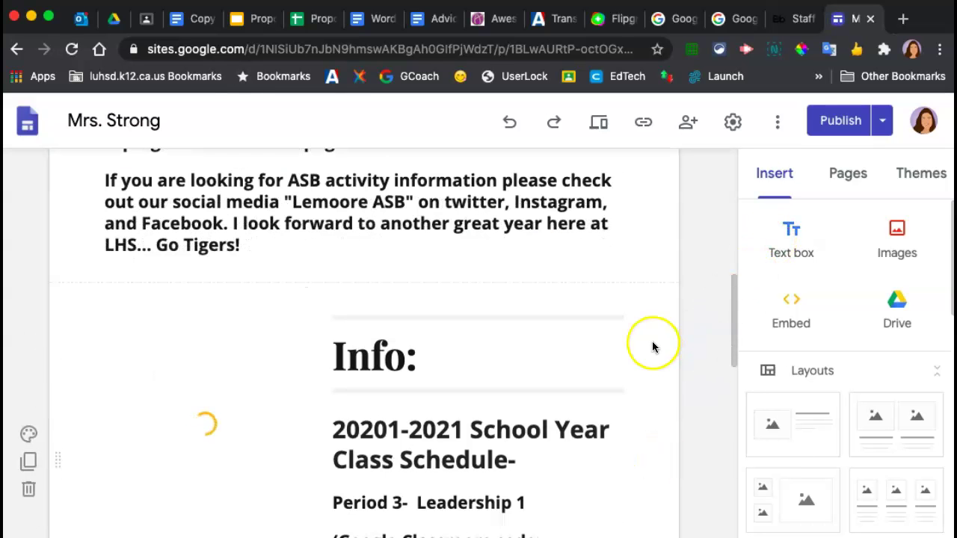
scroll(543, 461, down, 4)
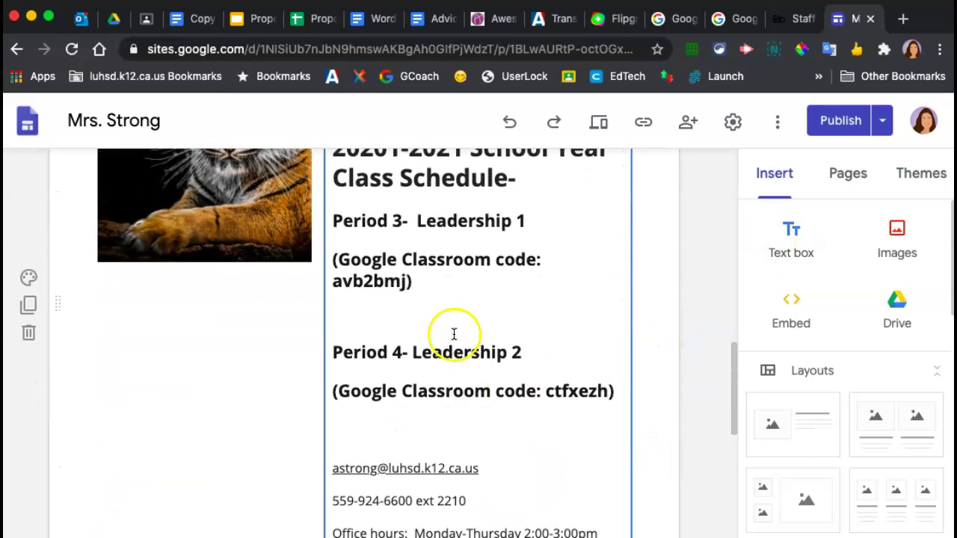
drag(421, 282, 340, 262)
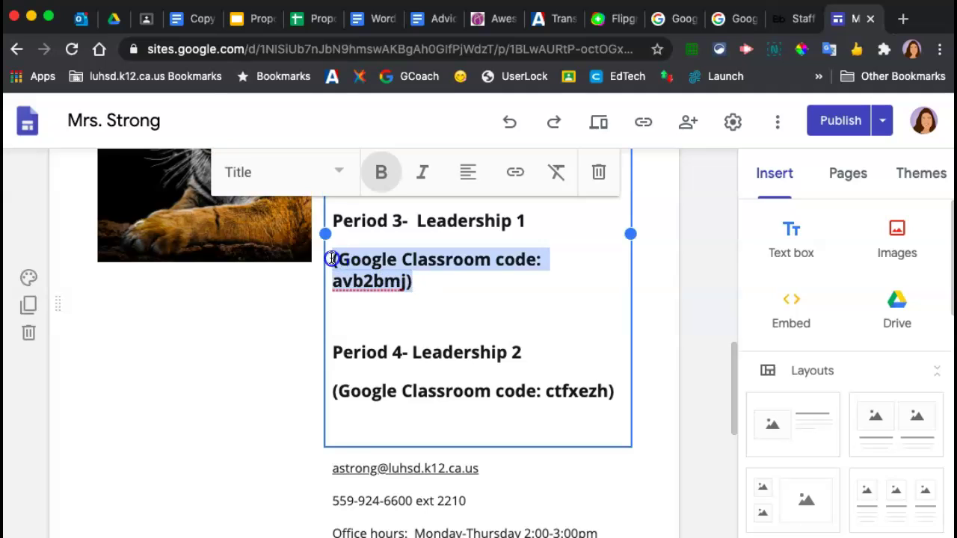
key(BackSpace)
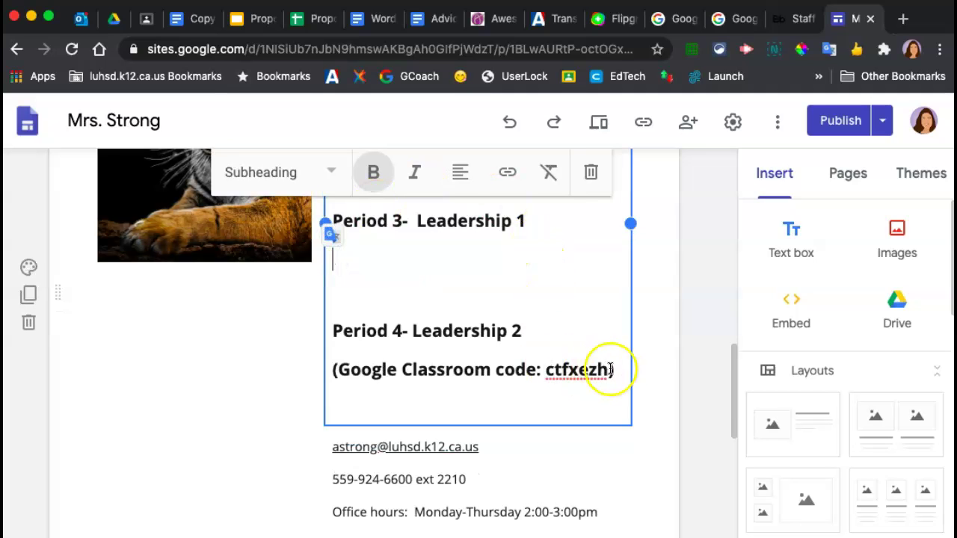
drag(615, 372, 346, 368)
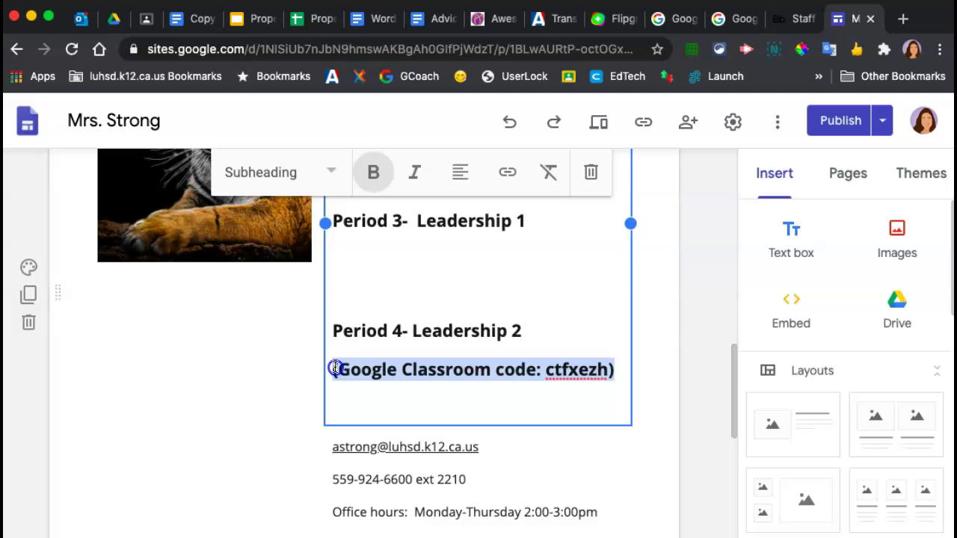
key(BackSpace)
key(BackSpace)
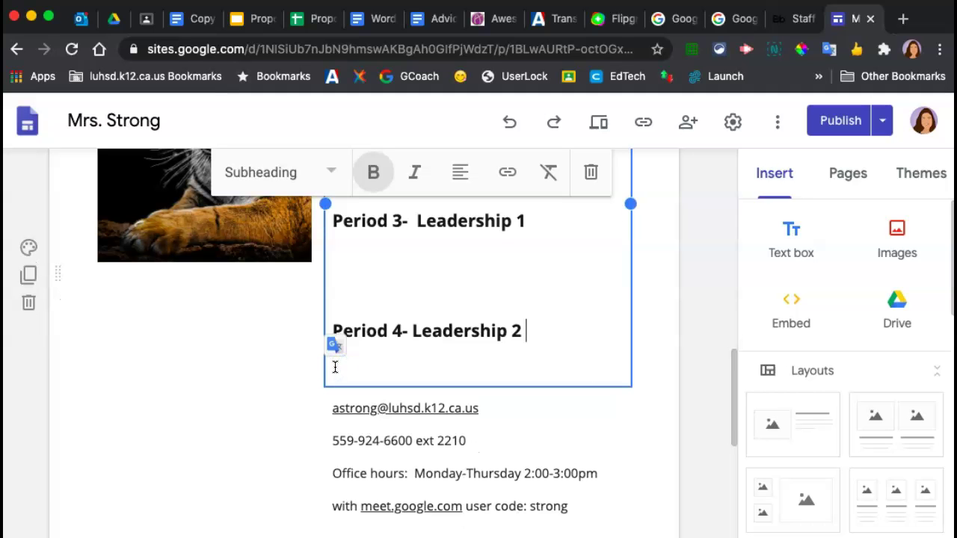
scroll(444, 254, up, 4)
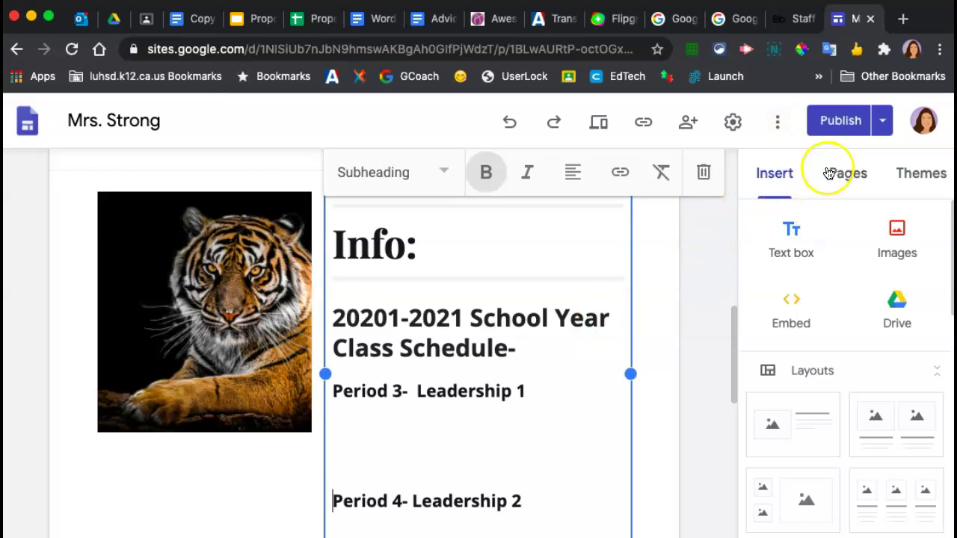
- Review the Home page changes and publish the updated site
click(839, 120)
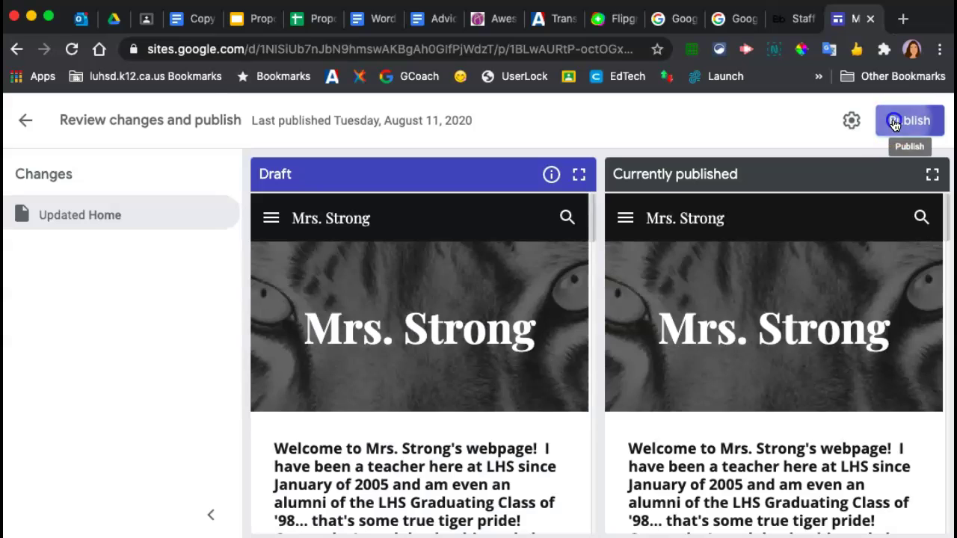
click(893, 126)
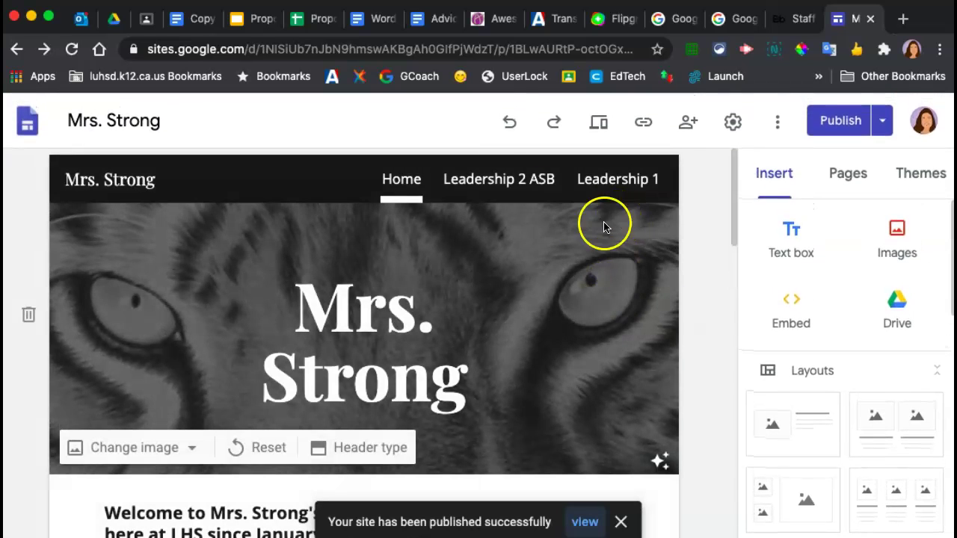
- Delete the classroom code line from the Leadership 2 ASB page and publish the update
click(496, 182)
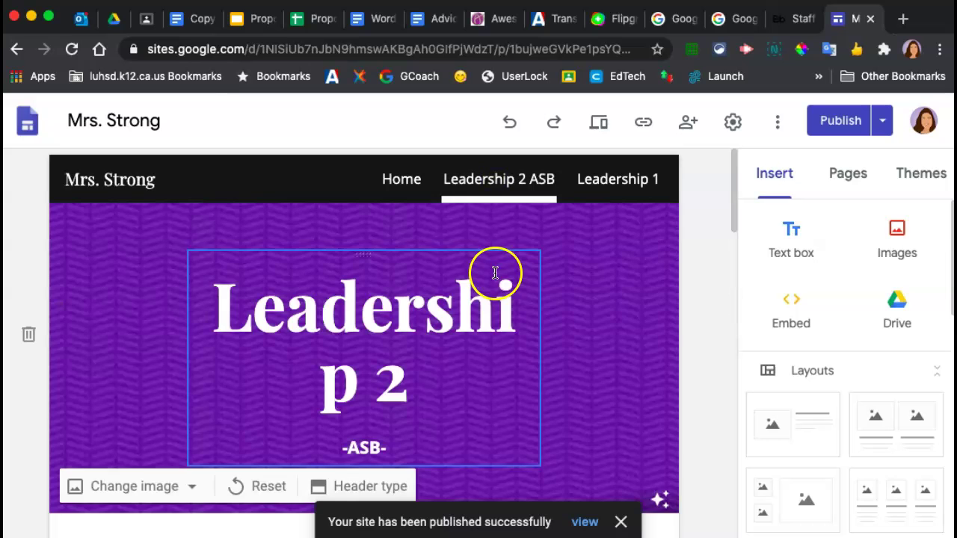
scroll(593, 291, down, 10)
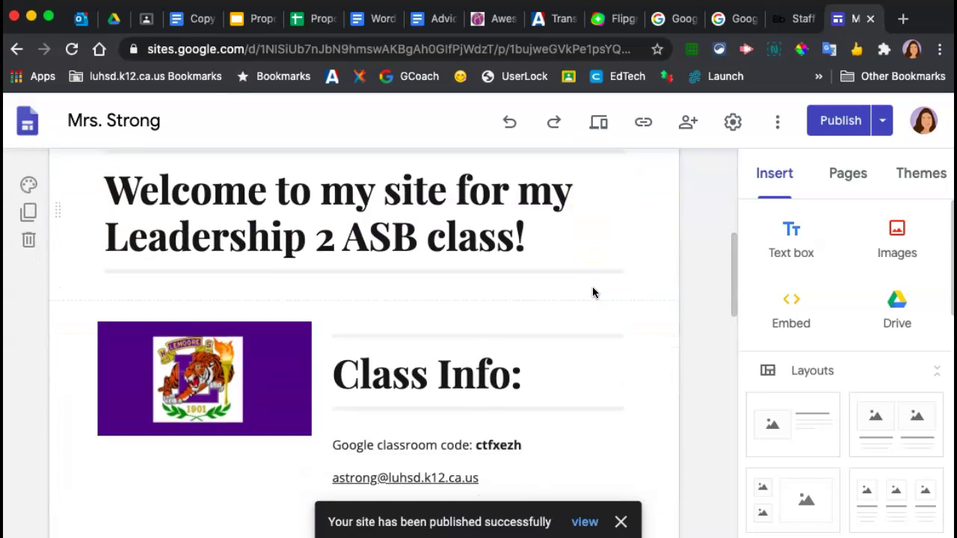
drag(551, 324, 310, 327)
click(310, 327)
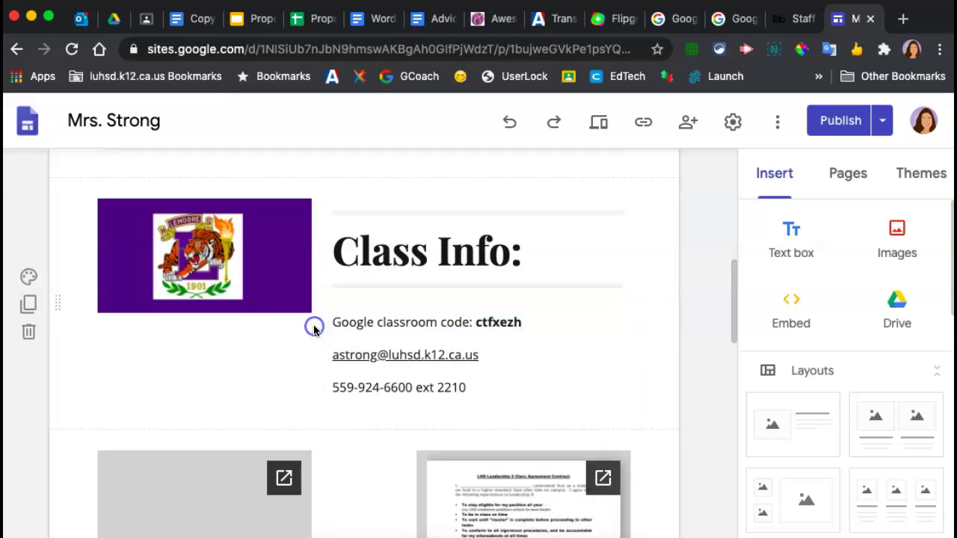
double_click(381, 320)
triple_click(381, 320)
key(BackSpace)
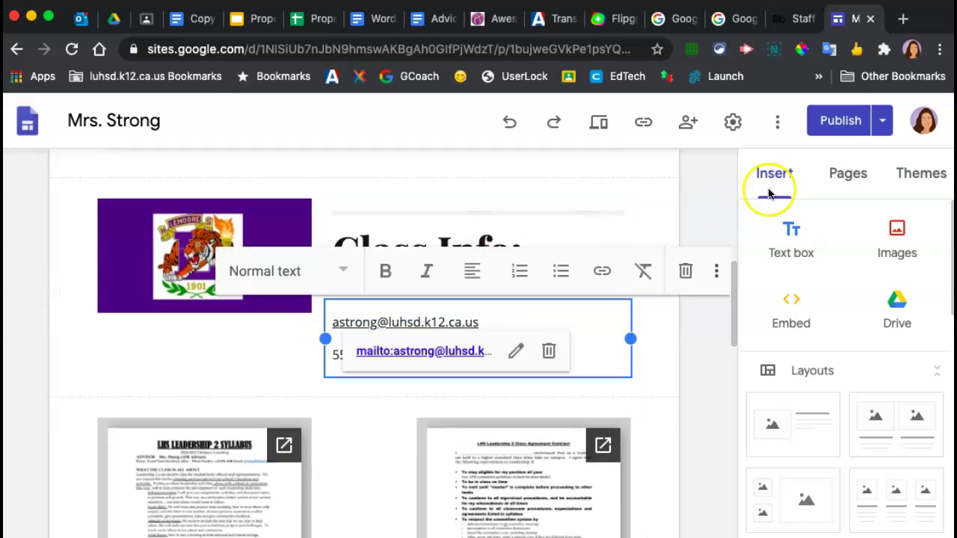
click(840, 120)
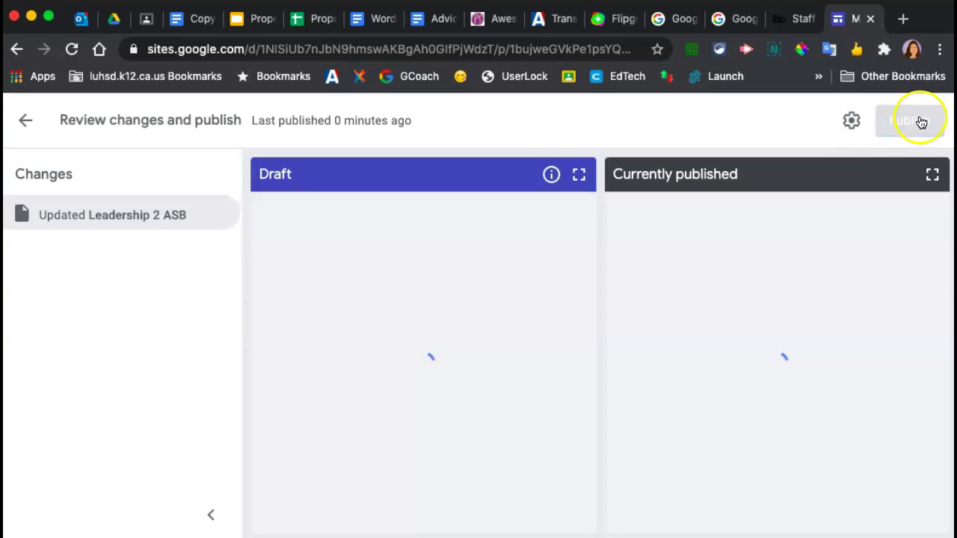
click(921, 122)
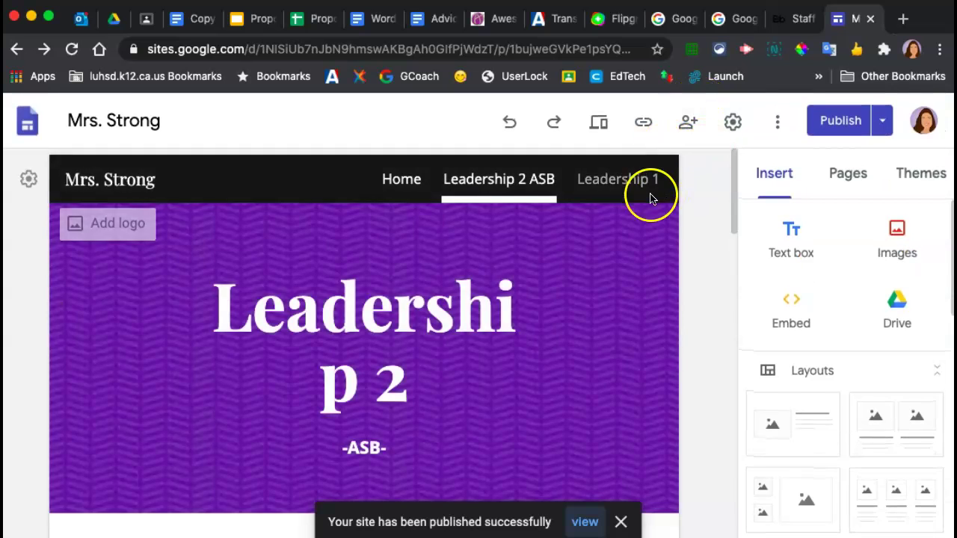
- Open the Leadership 1 page, delete its 'Google classroom code' line, and publish the change
click(645, 190)
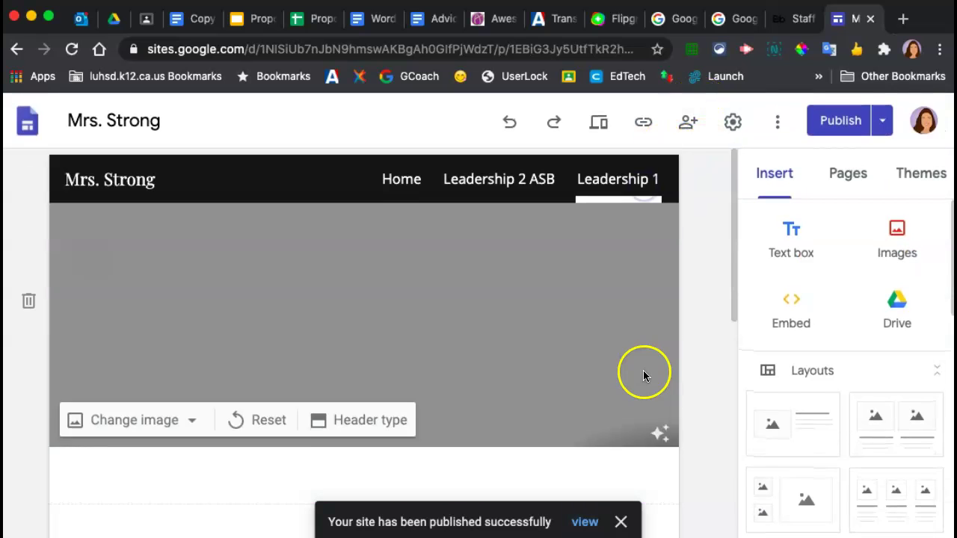
scroll(662, 421, down, 5)
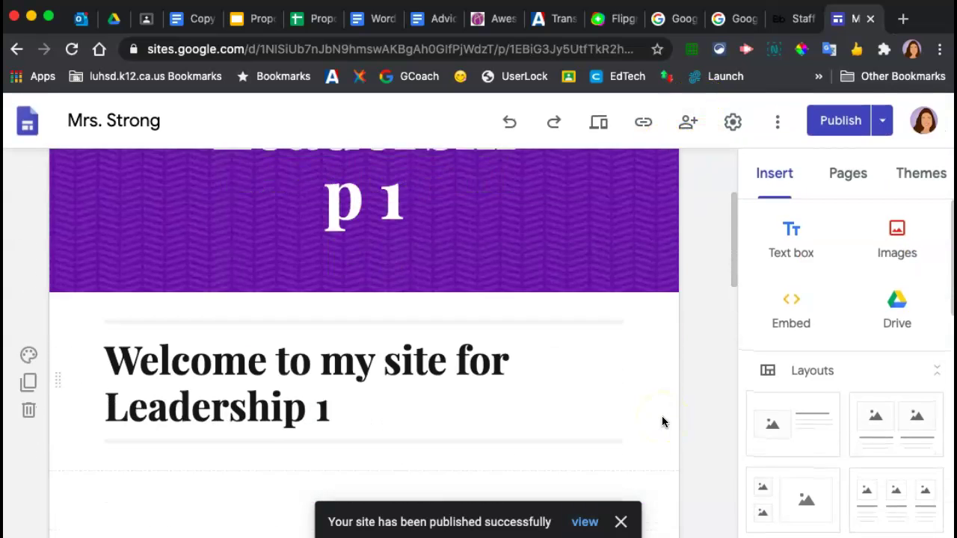
scroll(662, 421, down, 3)
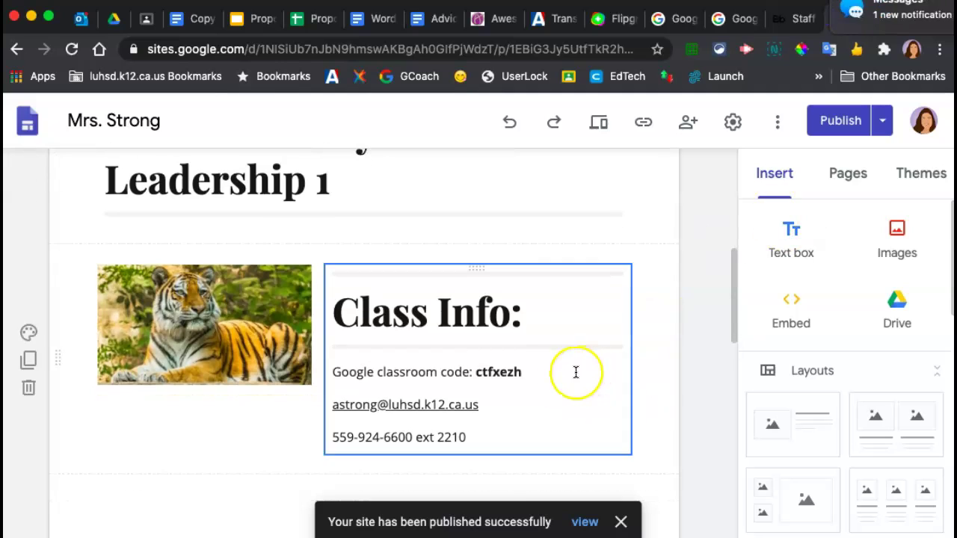
click(541, 375)
drag(432, 371, 312, 374)
click(312, 374)
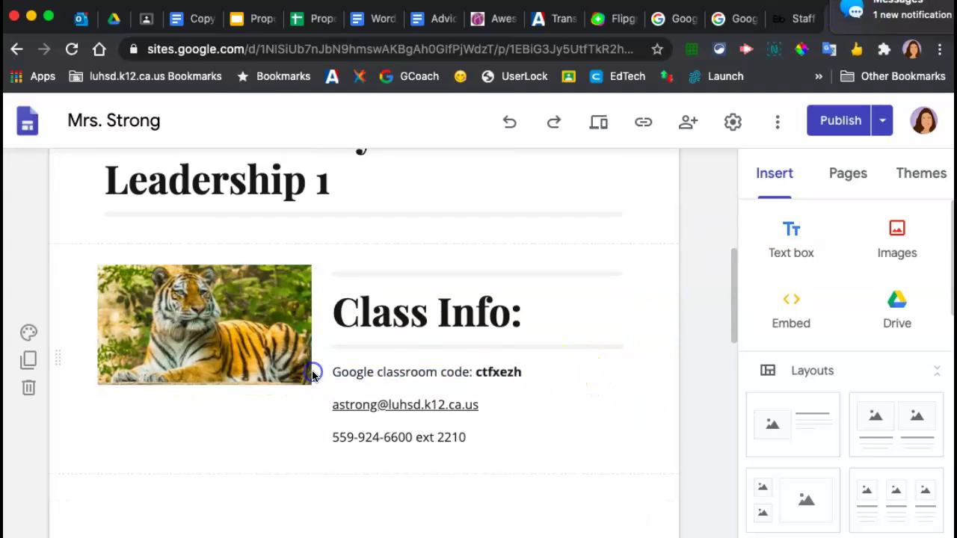
click(407, 382)
double_click(407, 383)
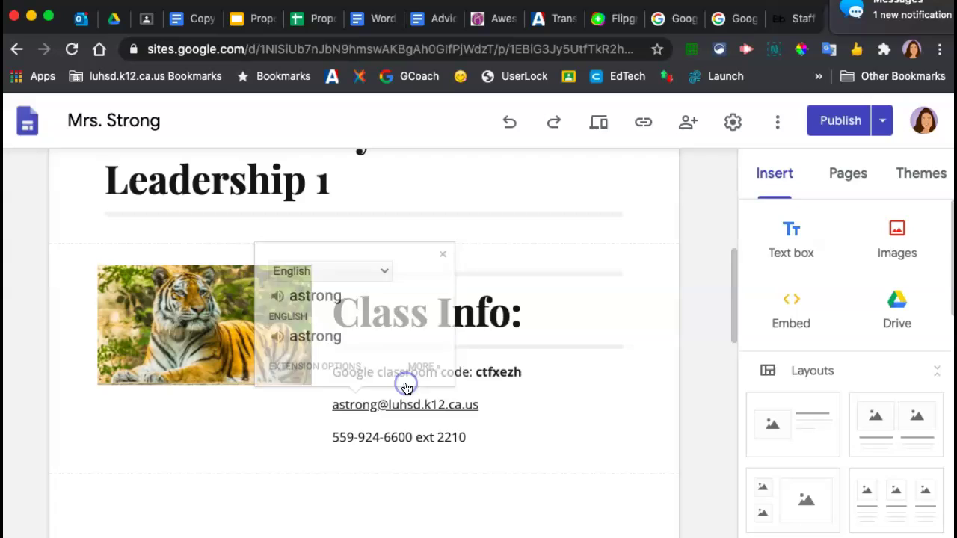
triple_click(485, 372)
key(BackSpace)
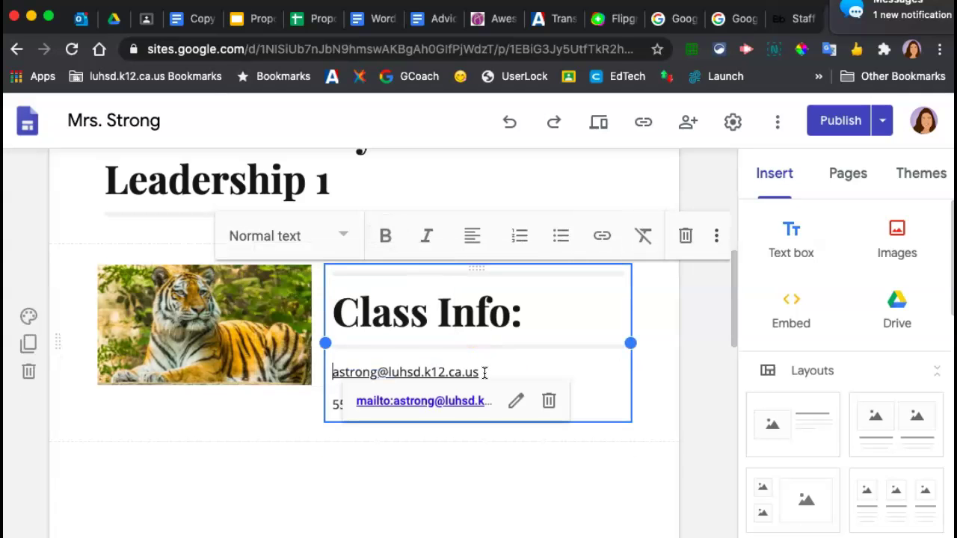
click(838, 123)
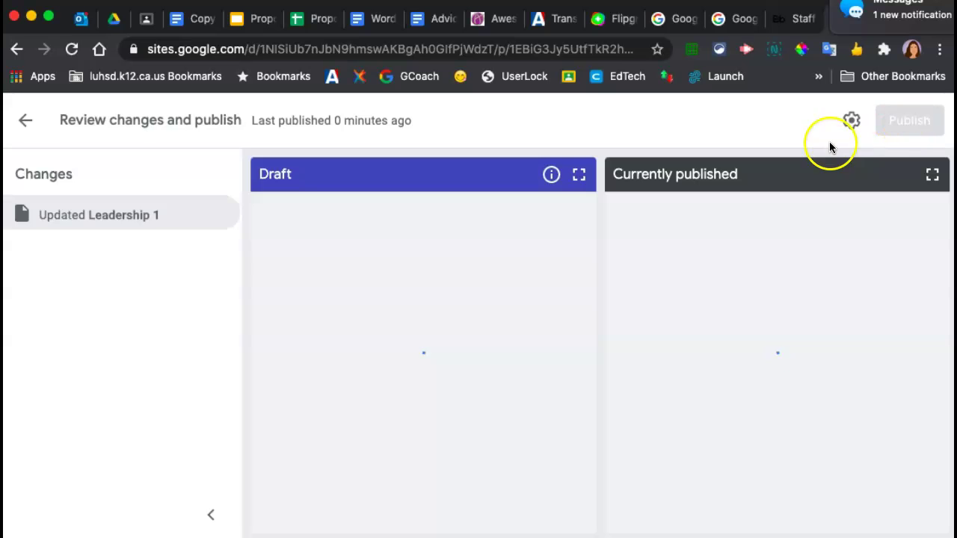
click(905, 141)
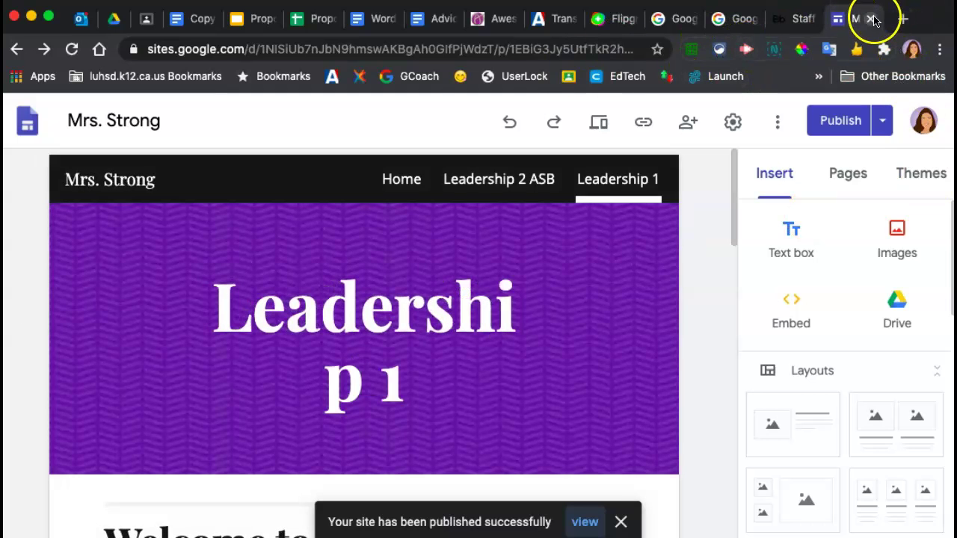
- Close the Google Sites tab and go to the Aeries Home page
key(ctrl+w)
click(600, 20)
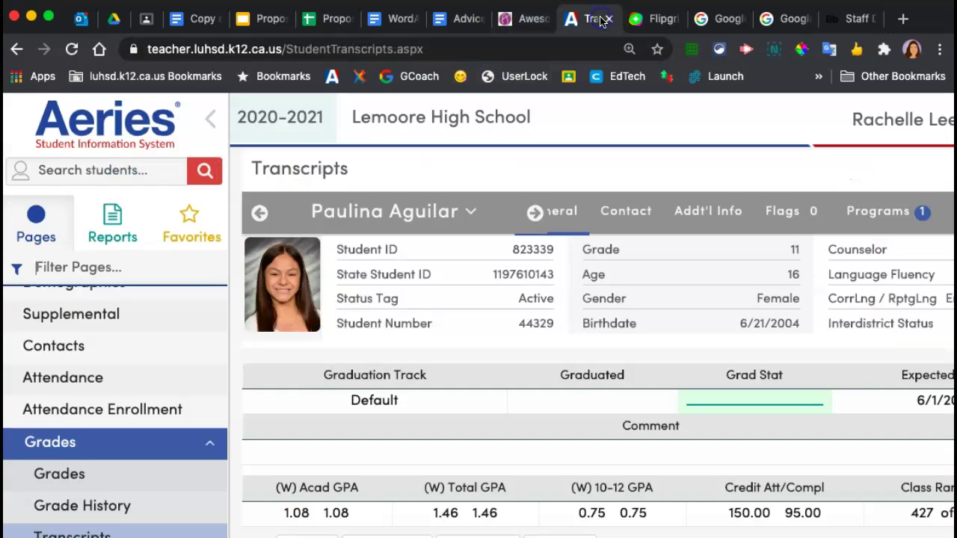
scroll(111, 378, up, 5)
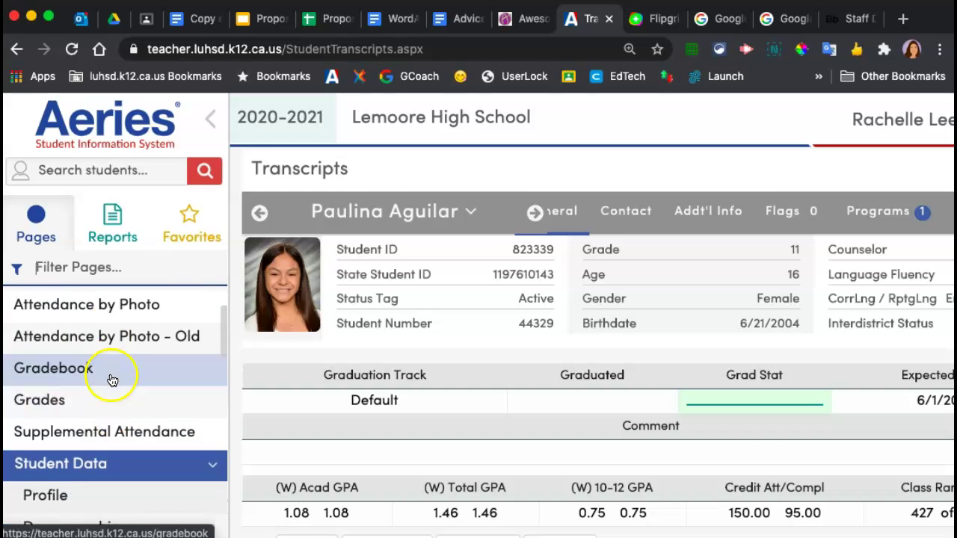
scroll(87, 349, up, 1)
click(59, 305)
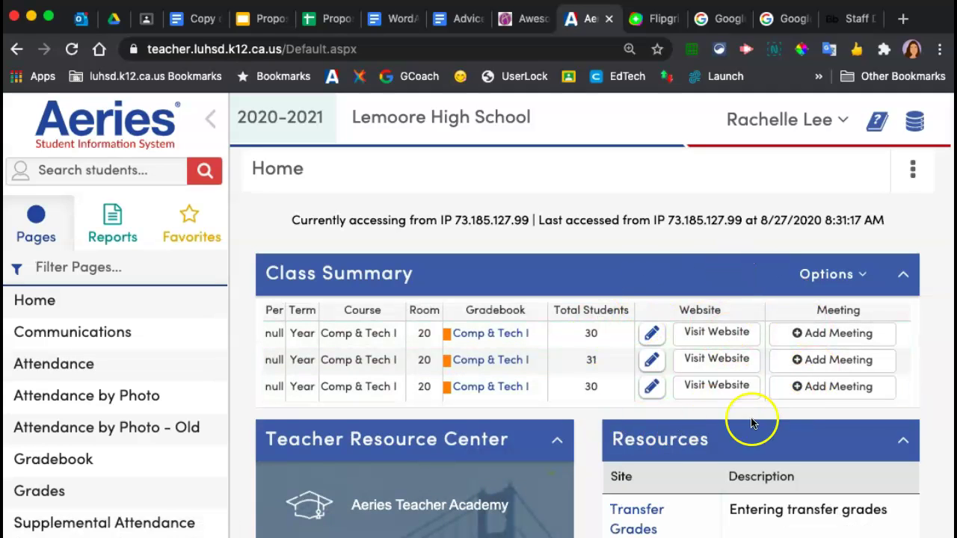
- Check the website details for Comp & Tech I(340) and Comp & Tech I(263)
click(652, 362)
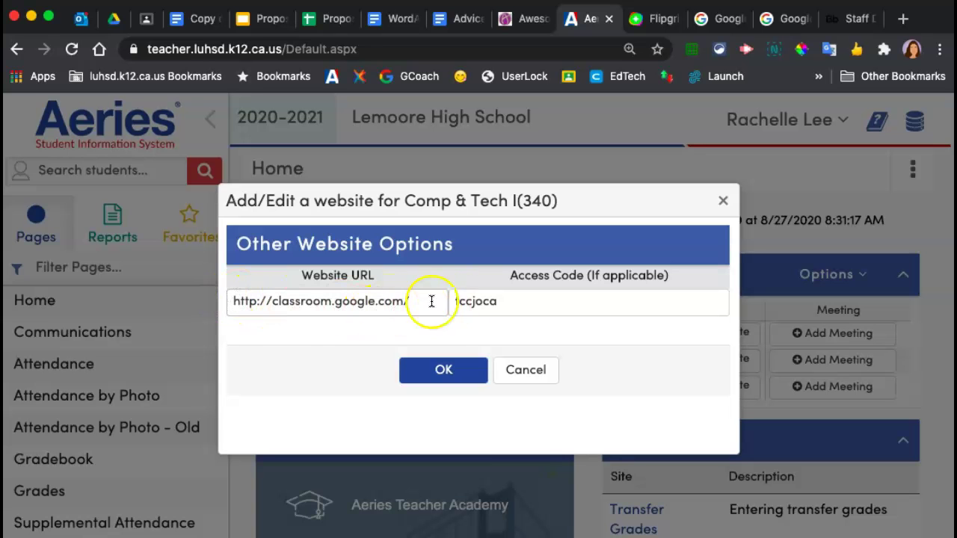
click(447, 367)
click(652, 334)
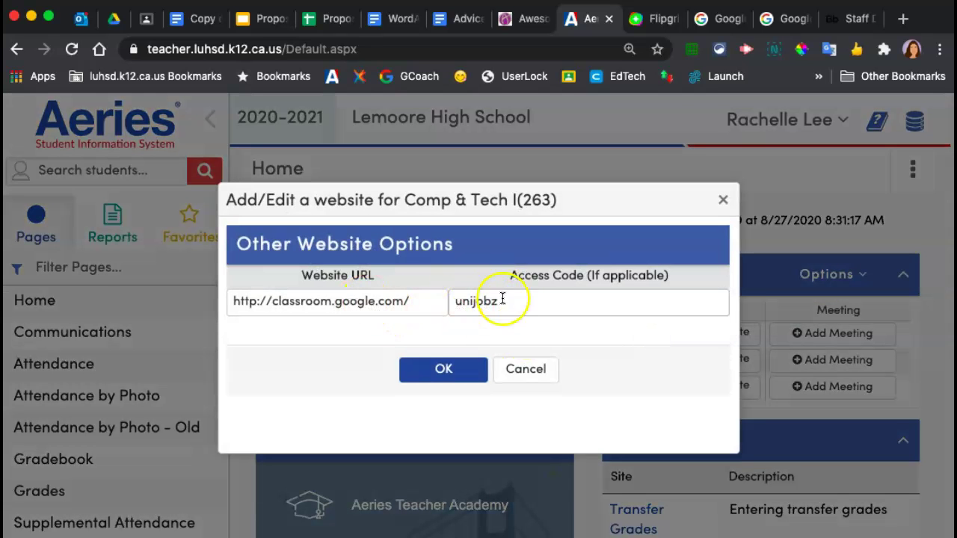
click(448, 366)
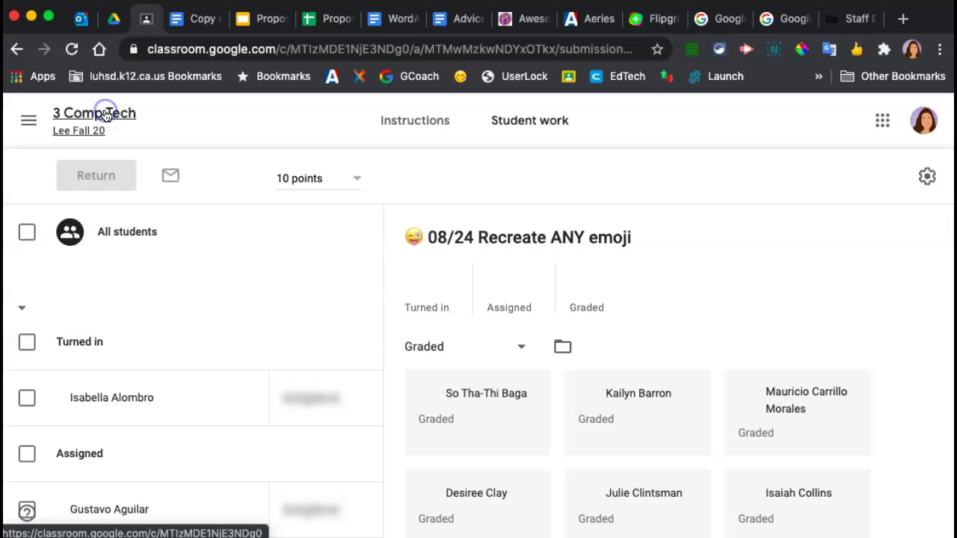
- Go to the 3 Comp Tech class Stream page from the assignment's student work
click(106, 113)
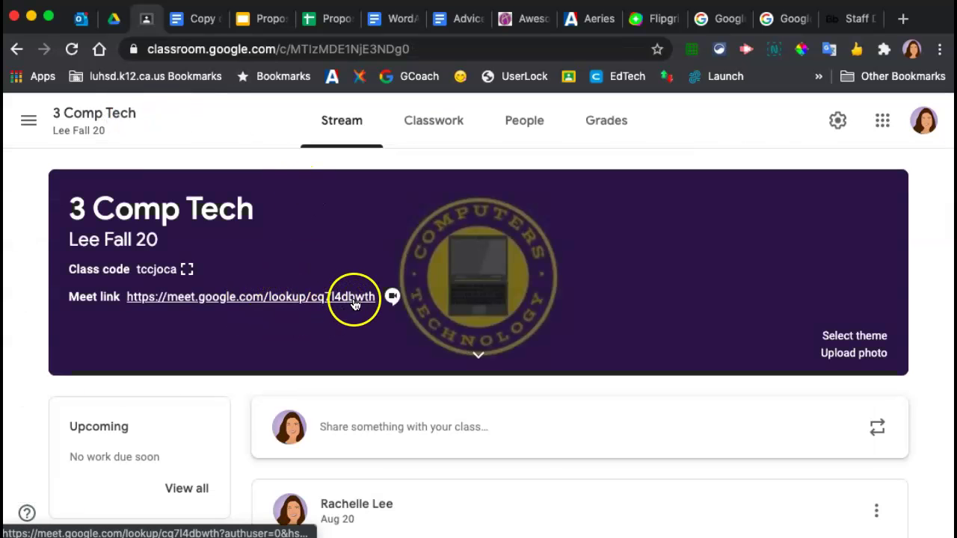
- Copy the 3 Comp Tech class invite link from class settings
click(838, 121)
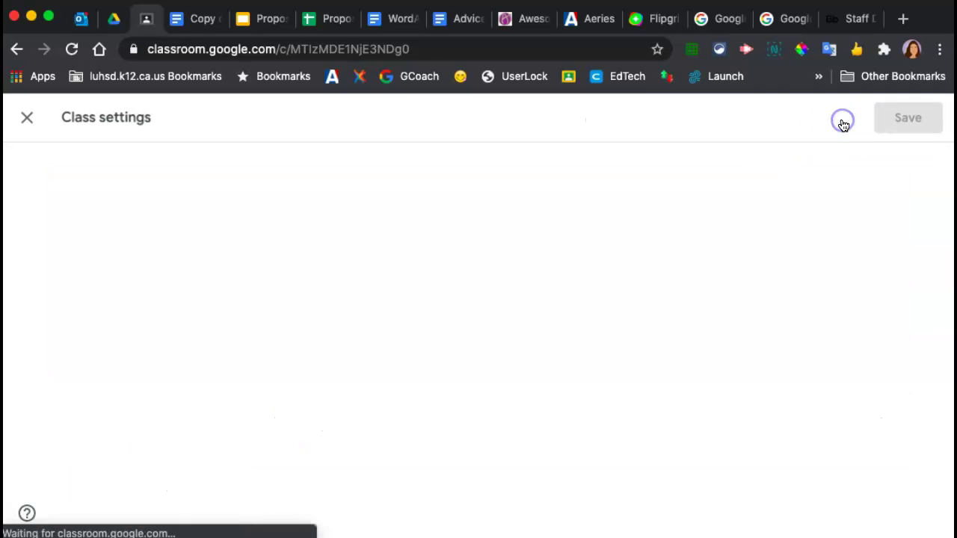
scroll(772, 316, down, 10)
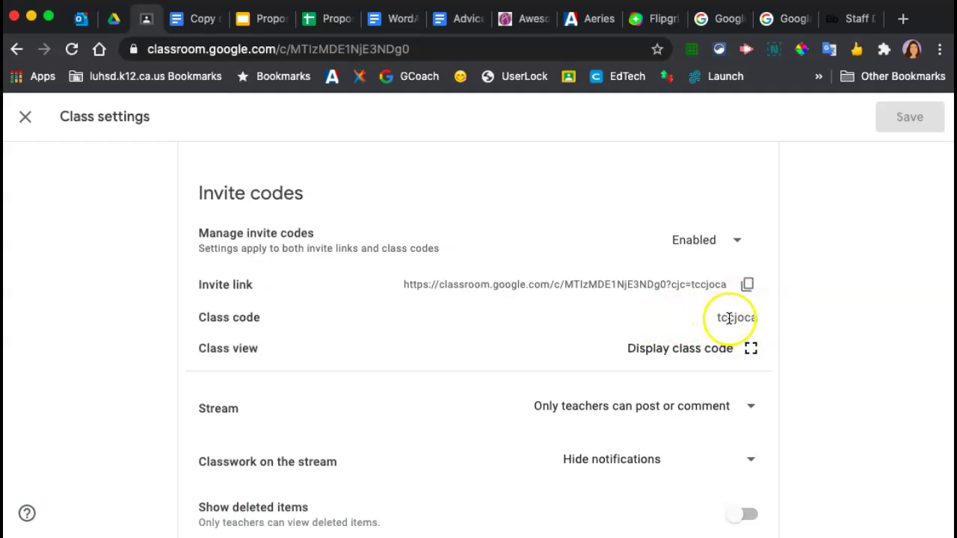
click(748, 290)
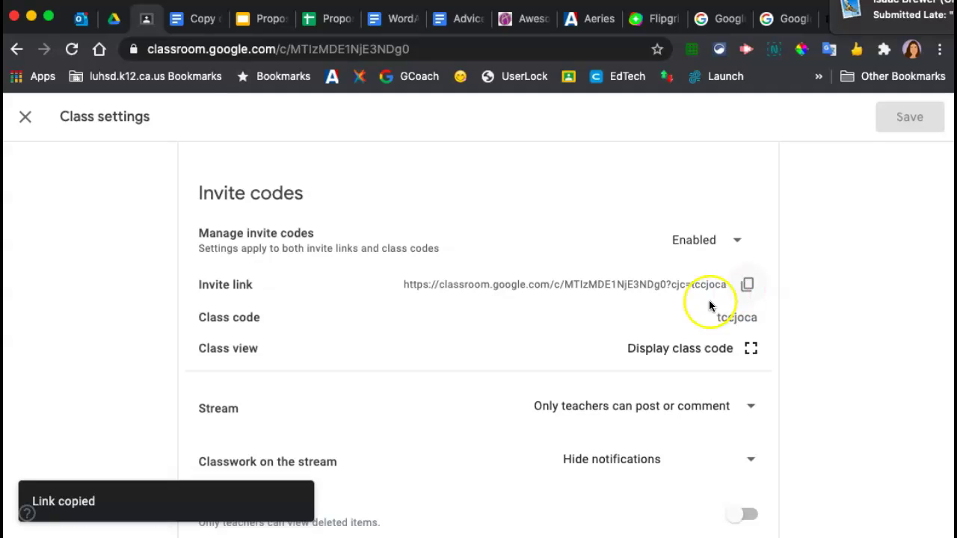
- Reset the class Meet link to a new one and return to the Stream
scroll(812, 330, down, 3)
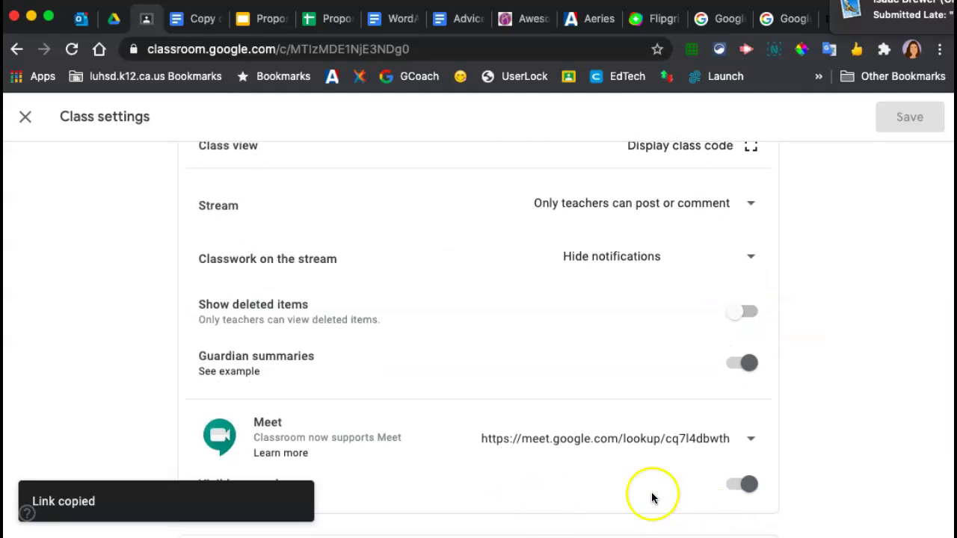
click(750, 439)
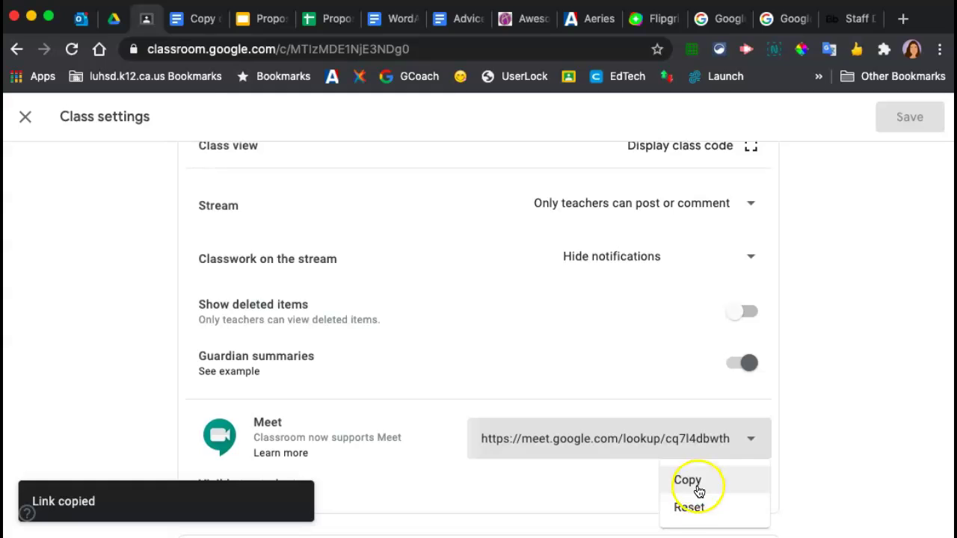
click(689, 509)
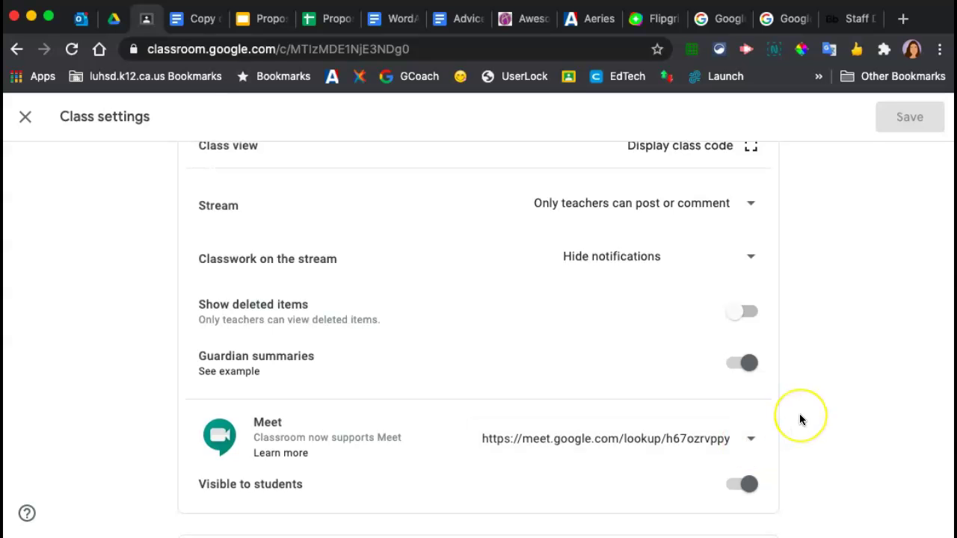
scroll(799, 417, up, 10)
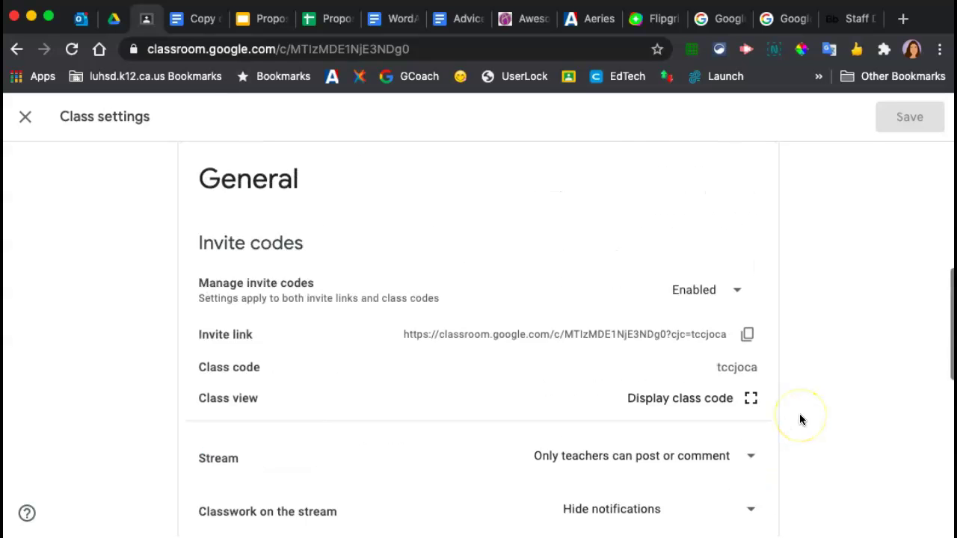
click(28, 116)
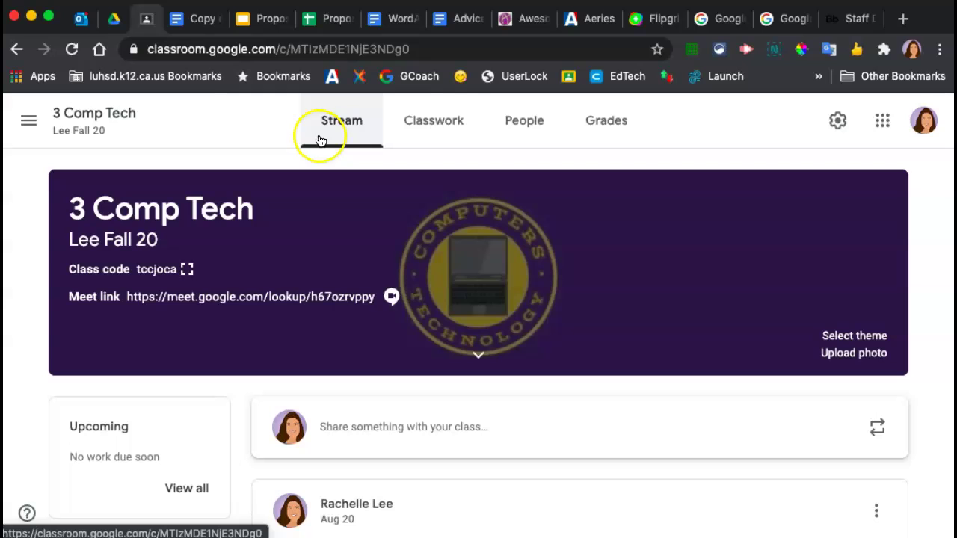